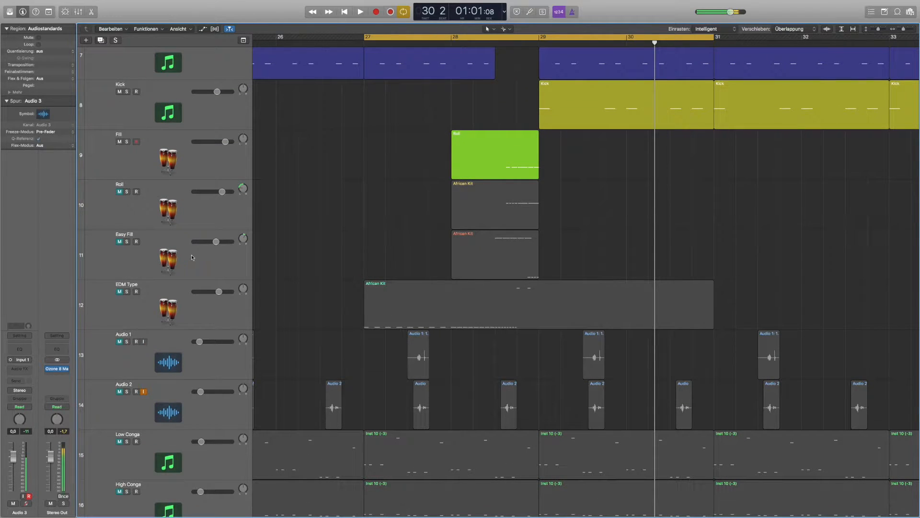
- Select the Easy Fill track, then unmute and solo it
click(173, 238)
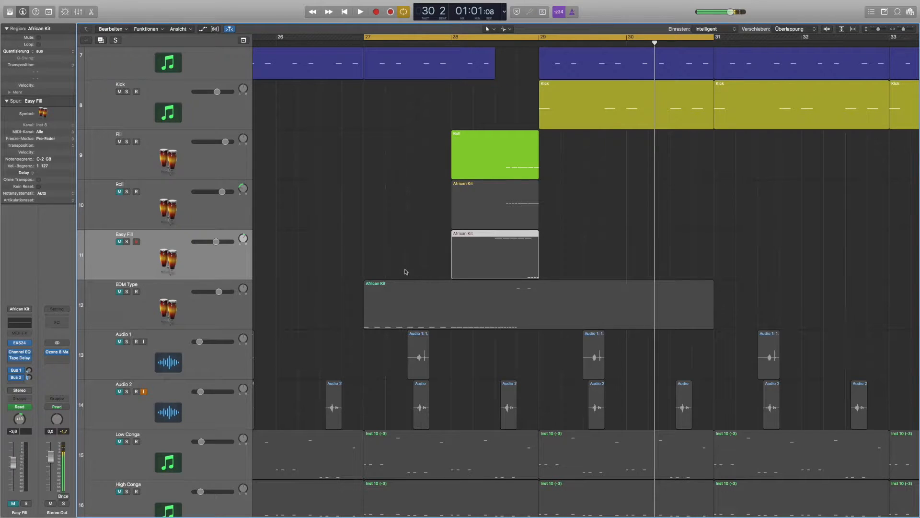
scroll(364, 255, left, 1)
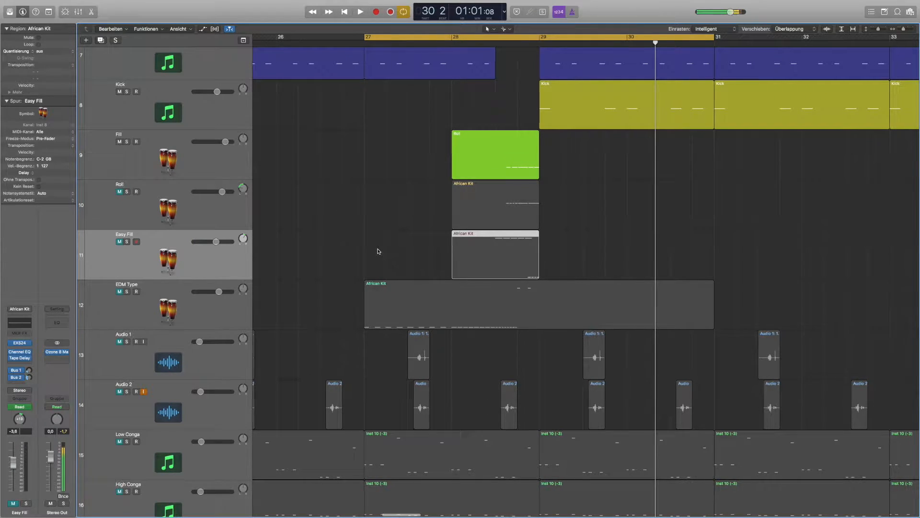
scroll(379, 250, right, 5)
click(120, 242)
click(126, 241)
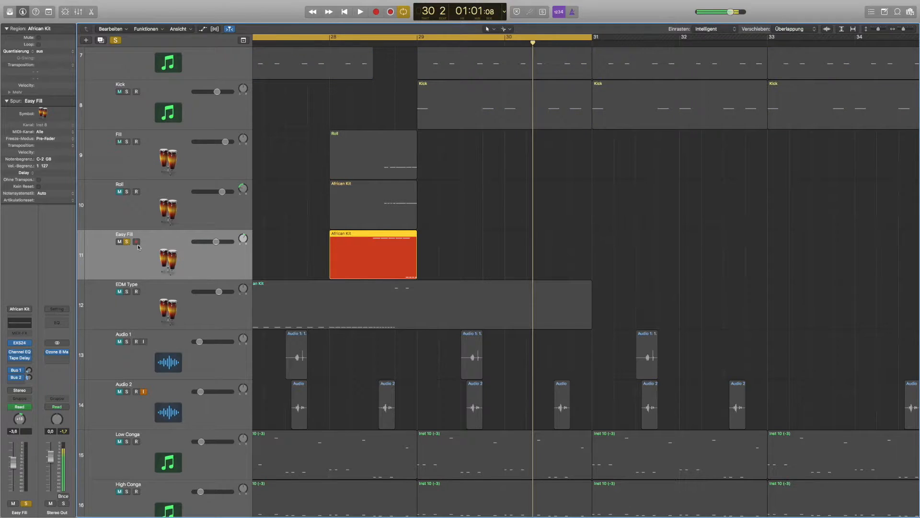
- Play the Easy Fill passage around bar 28 within the mix, then solo the Easy Fill track
scroll(362, 300, up, 5)
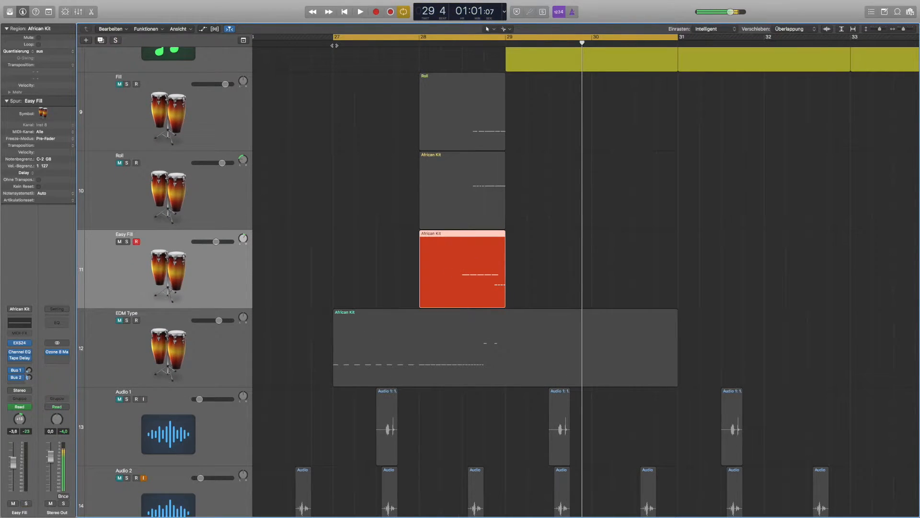
key(space)
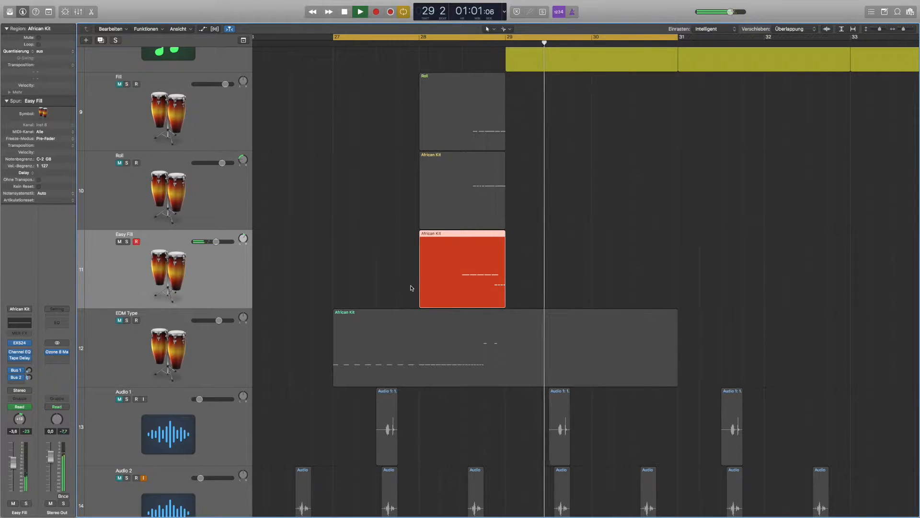
key(space)
key(s)
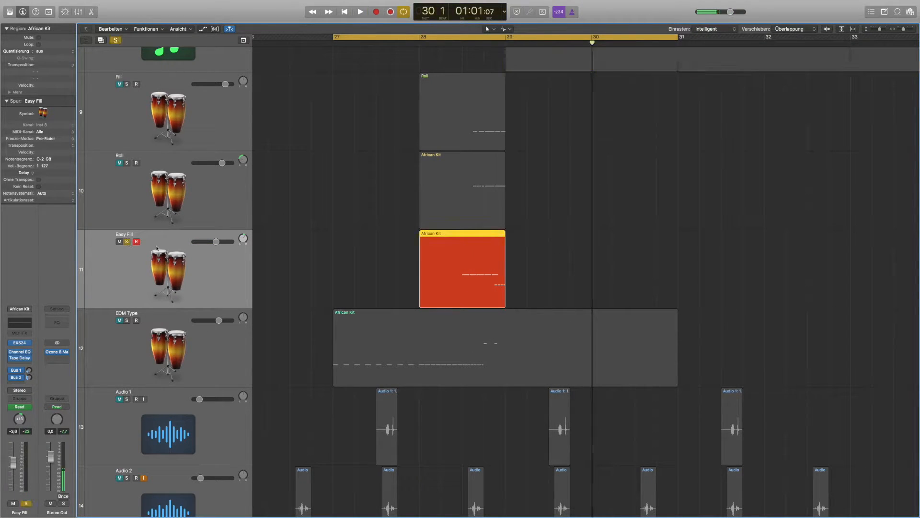
- Open the Easy Fill track's African Kit region in the piano roll and select its five upper notes to inspect them
double_click(477, 269)
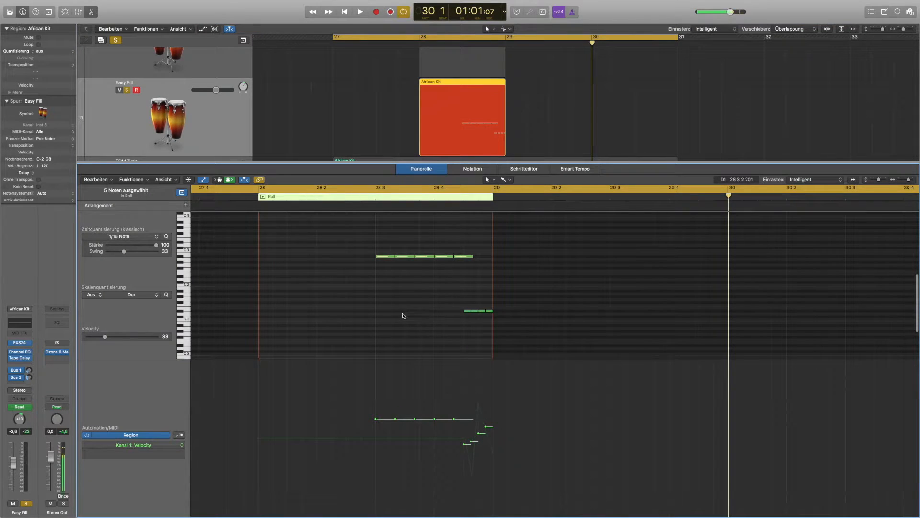
drag(379, 264, 482, 250)
click(390, 276)
click(386, 256)
- Inspect the first of the four short lower notes in the floating event list, then select all four together
drag(455, 299, 516, 319)
click(468, 320)
click(468, 312)
key(alt+e)
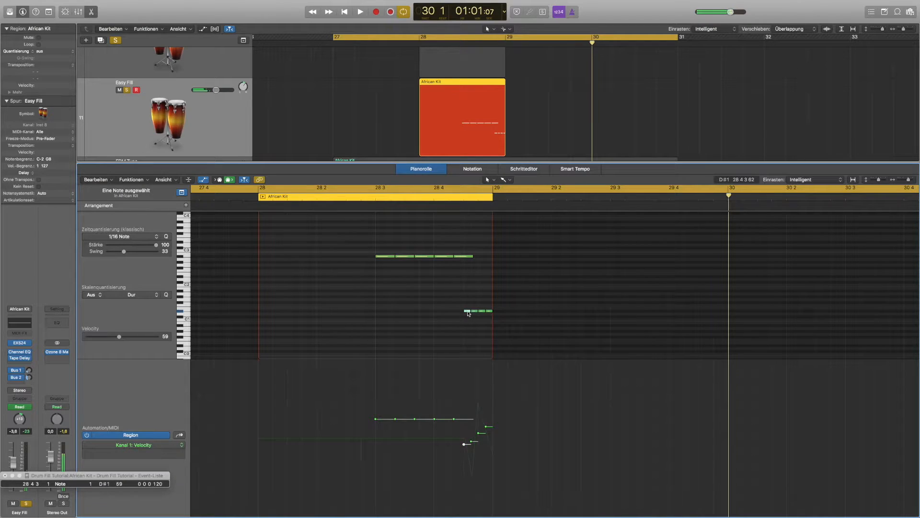
click(422, 315)
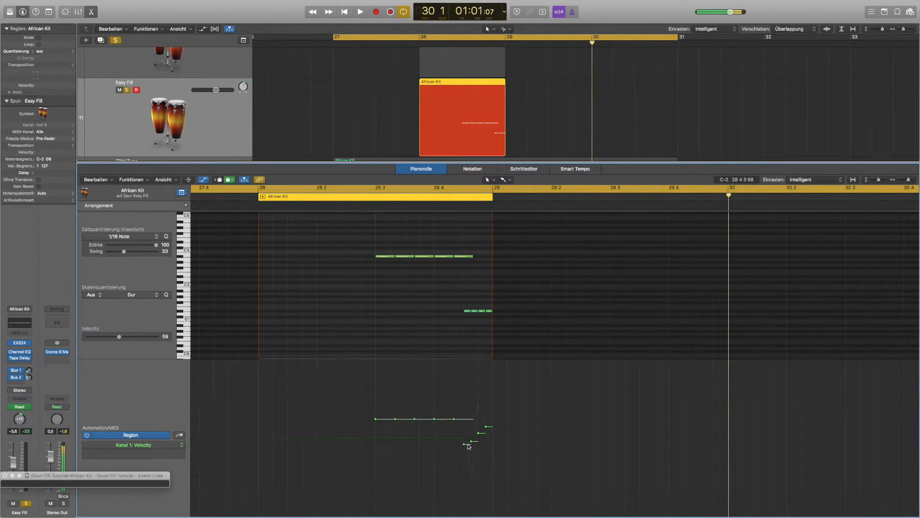
drag(461, 306, 497, 314)
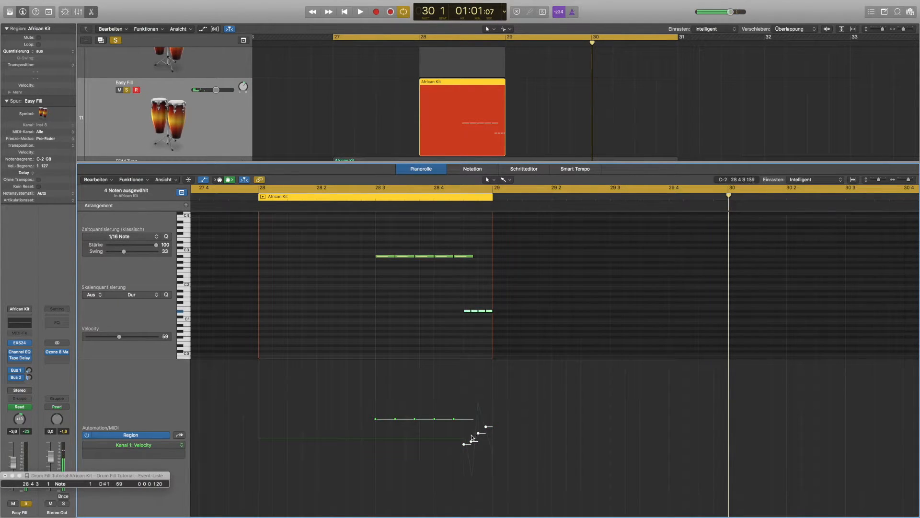
- Display the Easy Fill region's Pan automation and play the fill from bar 28
click(159, 447)
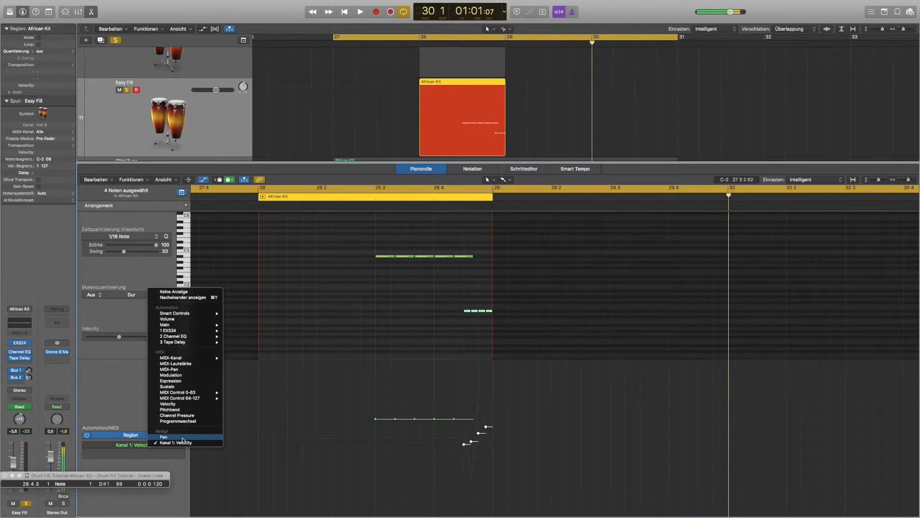
click(166, 439)
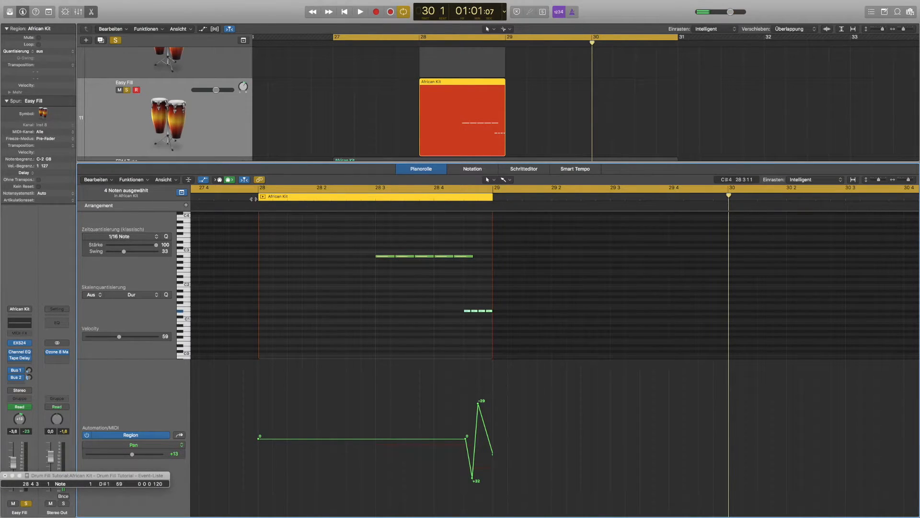
click(259, 198)
key(space)
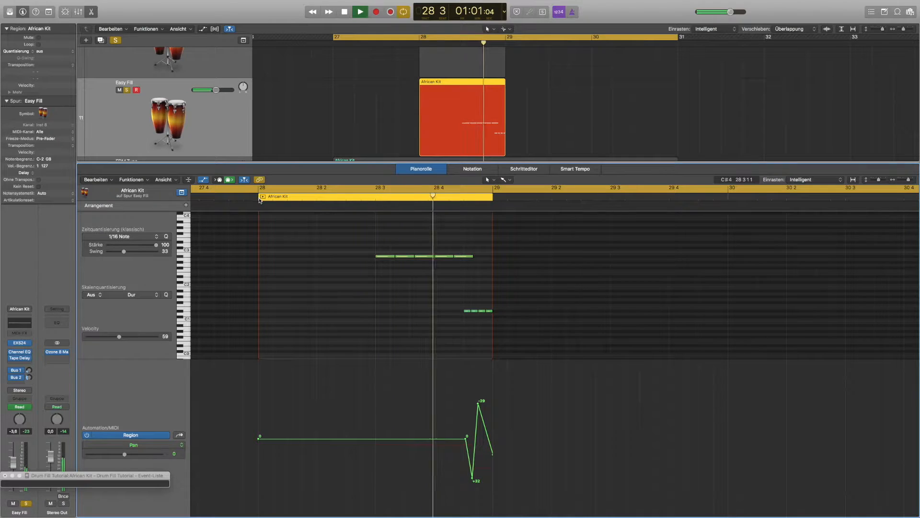
key(space)
- Show the mixer in place of the piano roll, then select and unmute the Roll track
key(x)
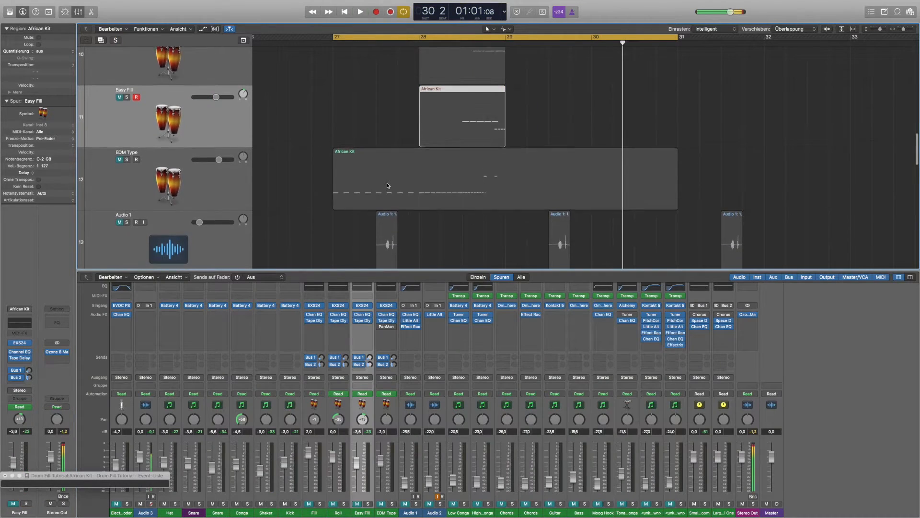
click(116, 141)
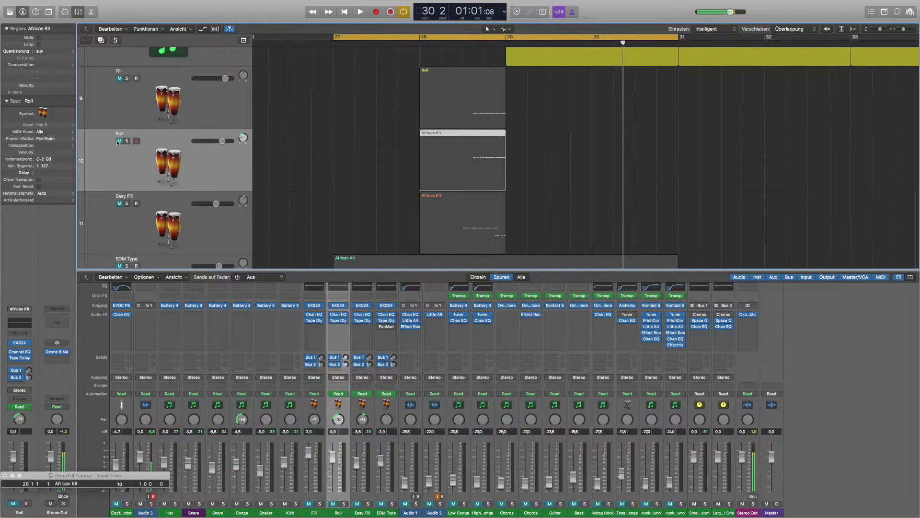
click(120, 141)
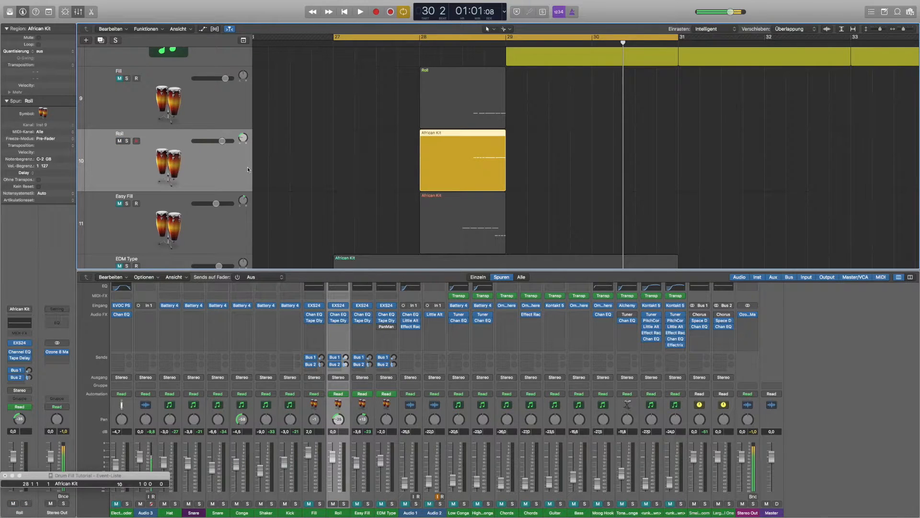
- Play the Roll track's region at bar 28, soloing the track during playback
scroll(418, 181, up, 3)
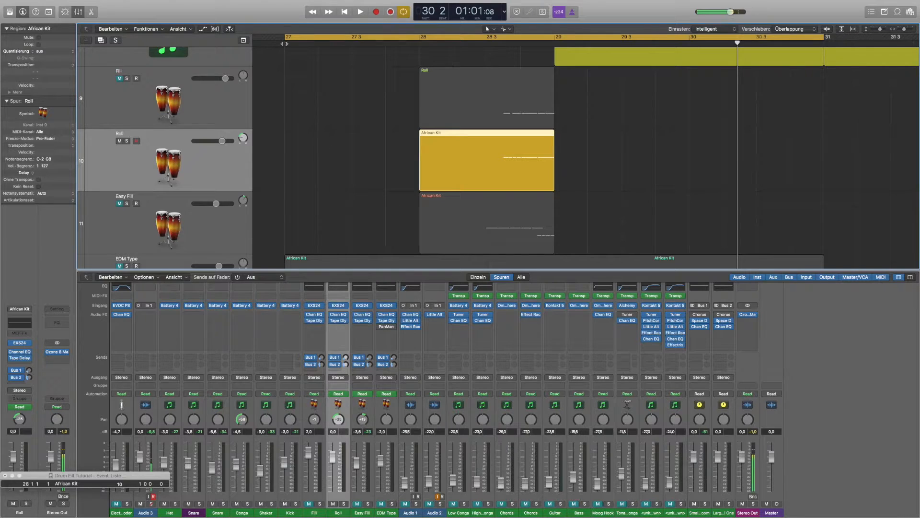
key(space)
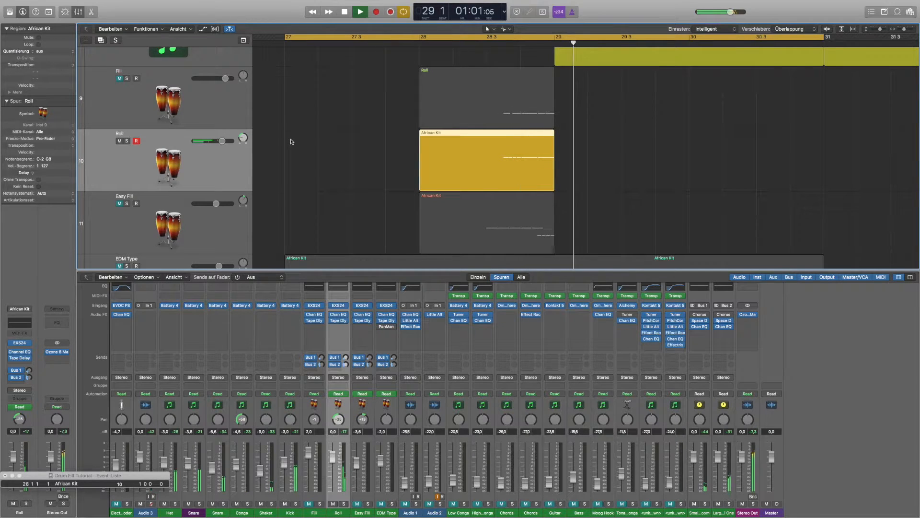
click(127, 140)
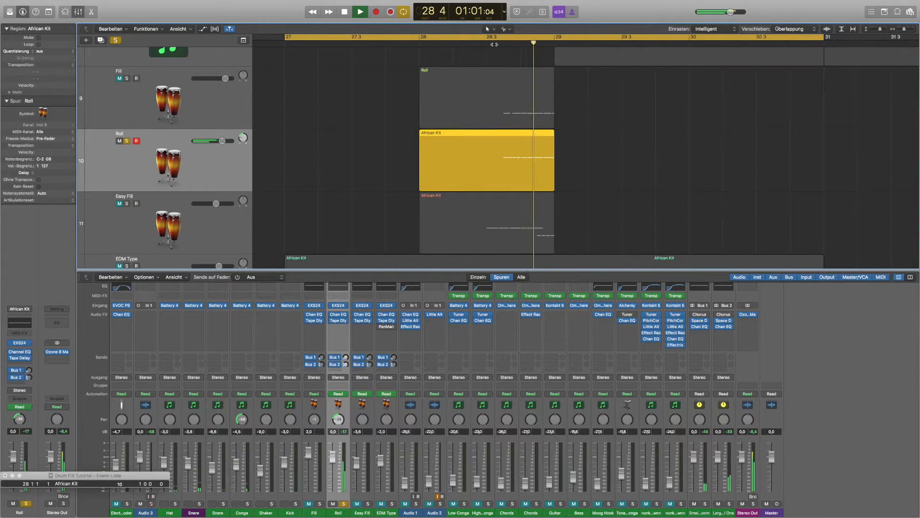
key(space)
- Open the Roll track's African Kit region in the piano roll and display its Kanal 1: Velocity data
key(p)
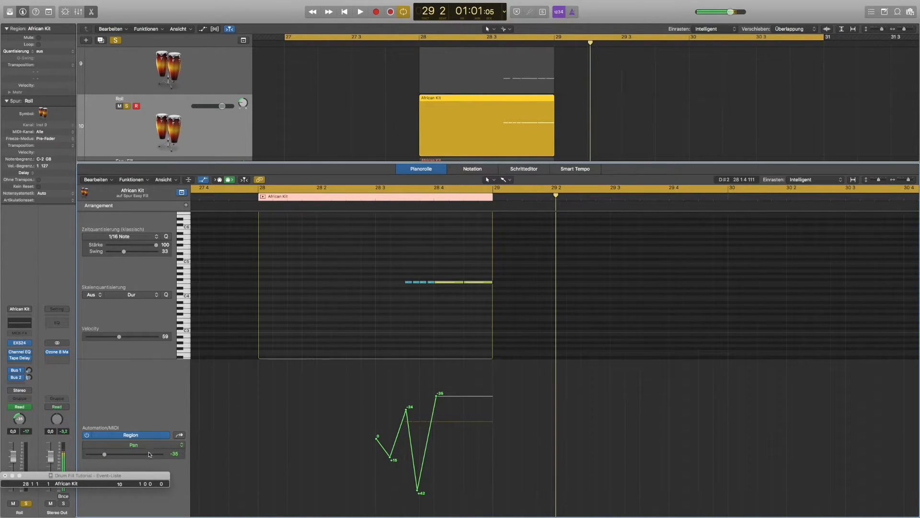
click(150, 446)
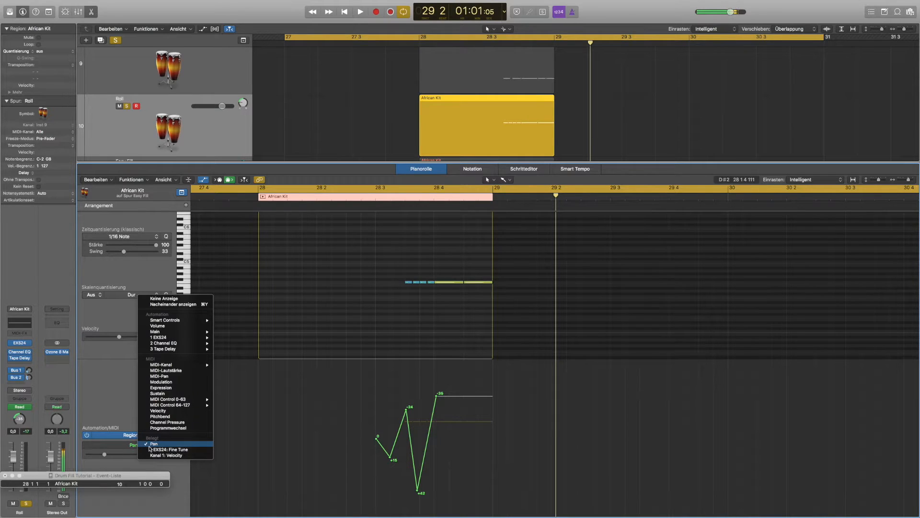
click(349, 441)
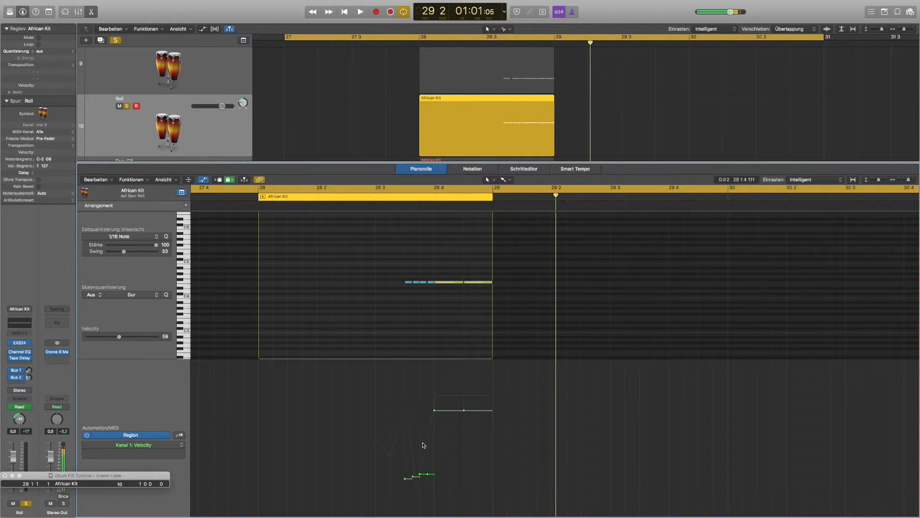
- Select the four short notes at the start of the roll to examine their velocities up close
drag(398, 265, 428, 290)
key(super+Right)
key(super+Right)
key(super+Right)
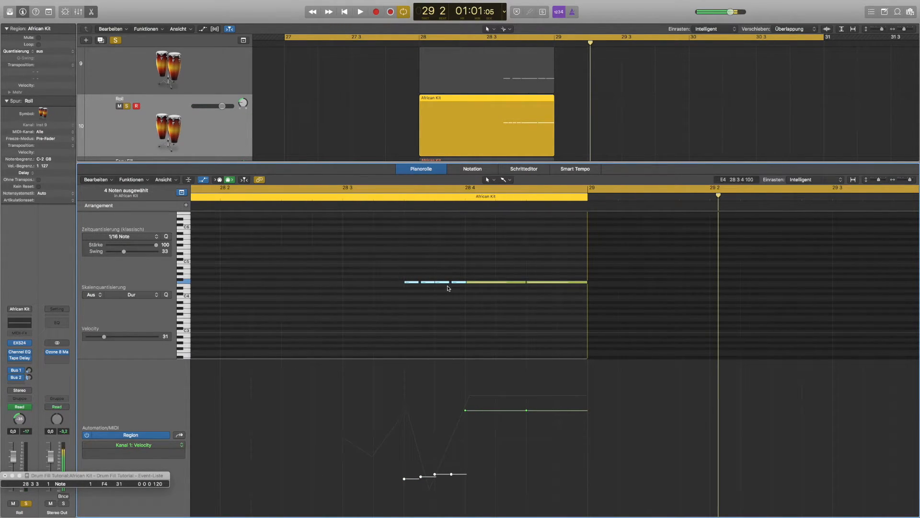
- Display the roll region's EXS24: Fine Tune automation beneath its notes
scroll(475, 307, left, 2)
click(181, 445)
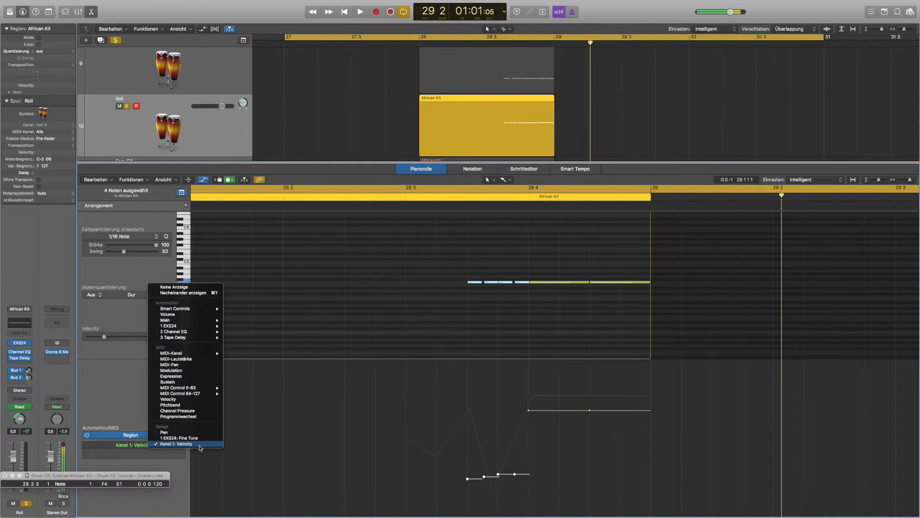
click(202, 439)
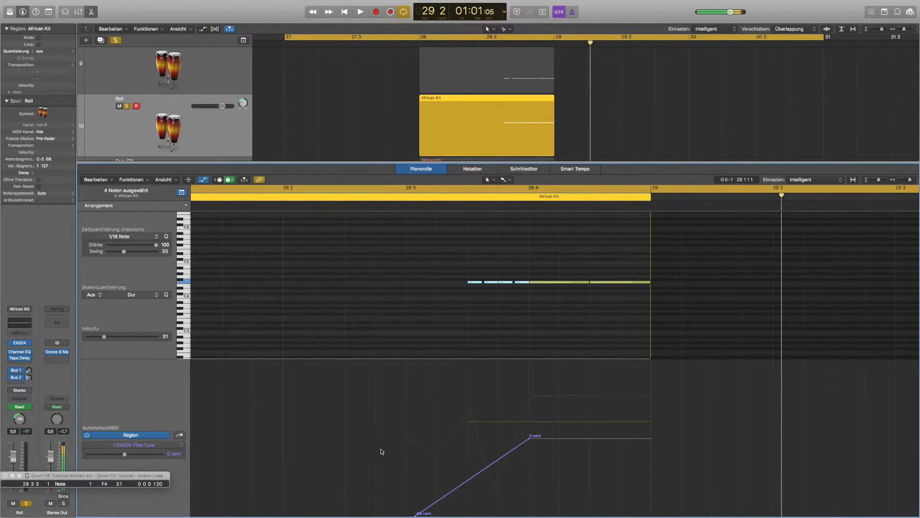
scroll(451, 450, down, 3)
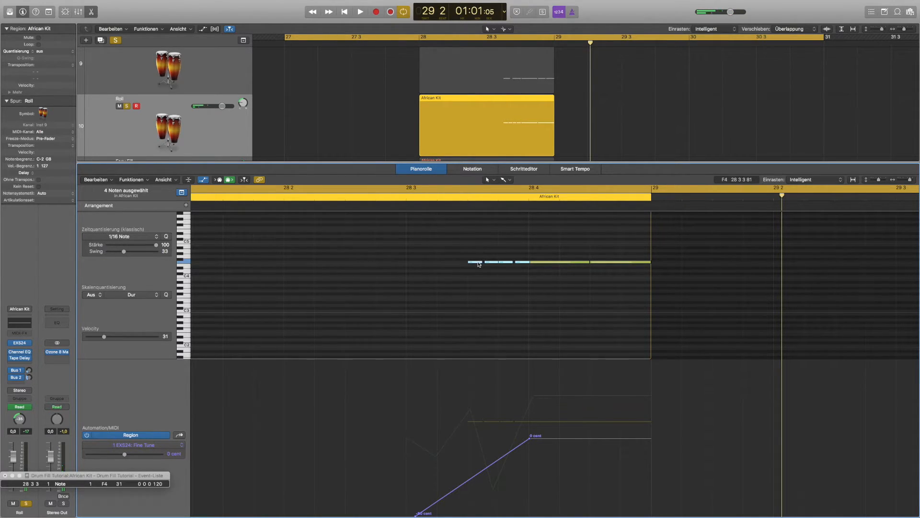
- Select the first long note of the roll, then play the roll passage again
click(544, 263)
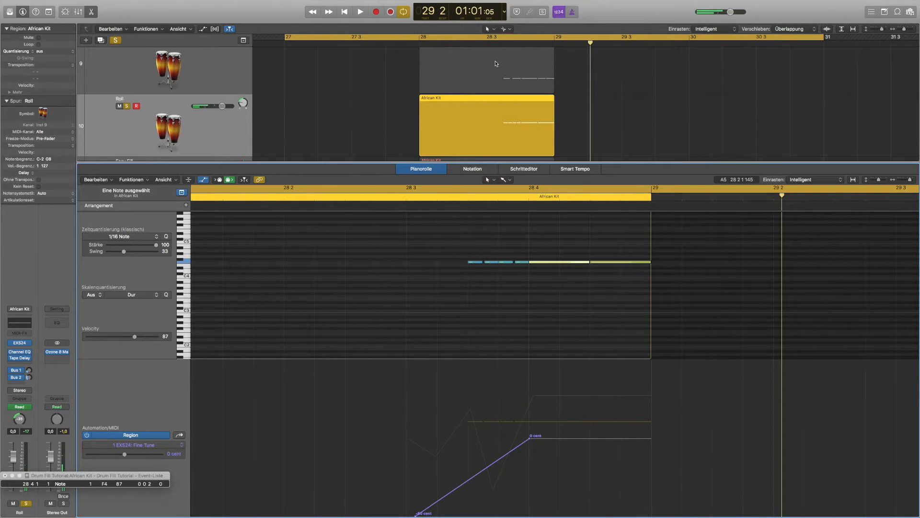
key(space)
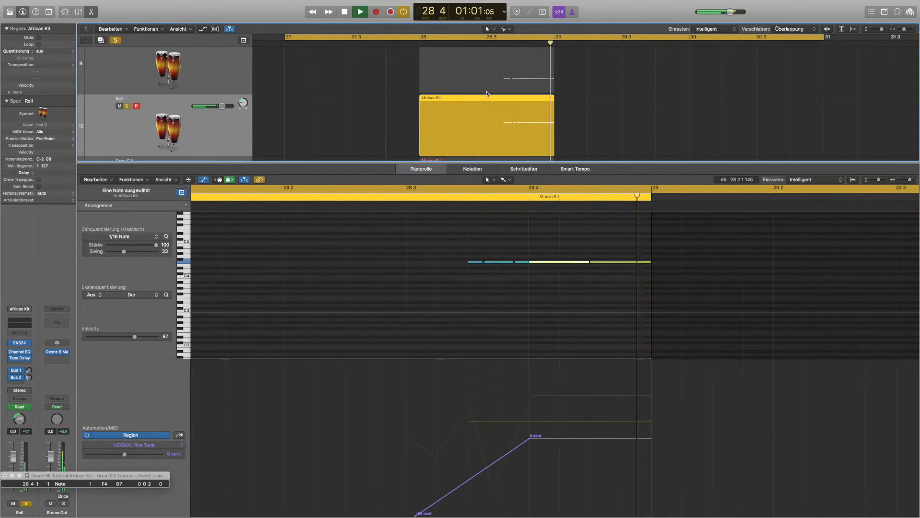
key(space)
- Show the mixer again, then select and unmute the EDM Type track
key(x)
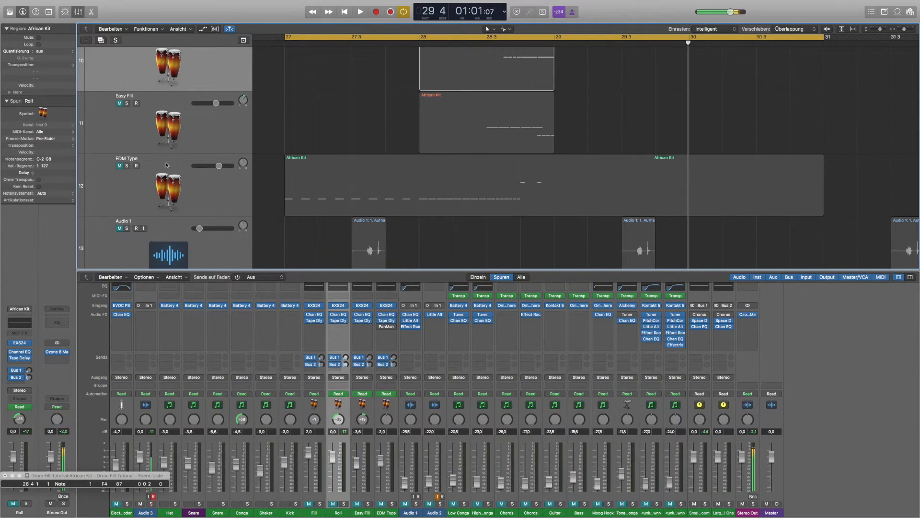
click(166, 165)
click(119, 166)
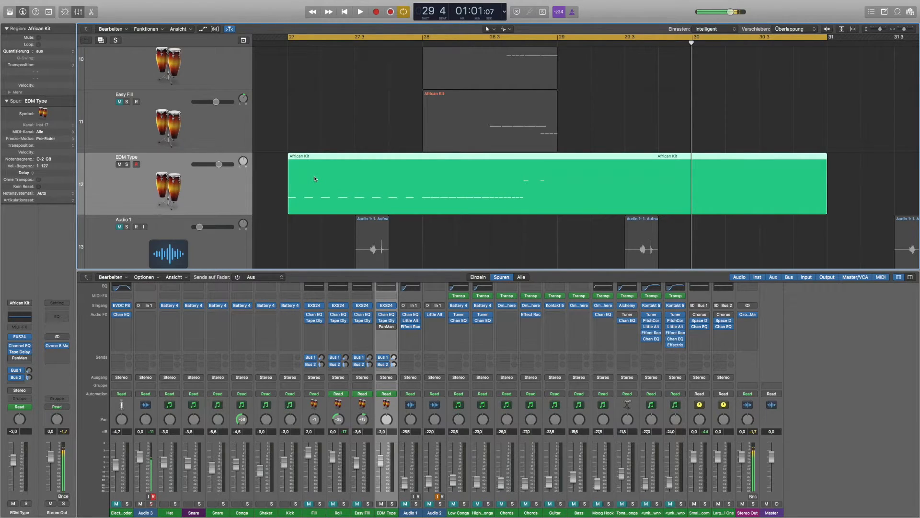
- Play the EDM Type fill from bar 27, stopping after the fill ends
key(space)
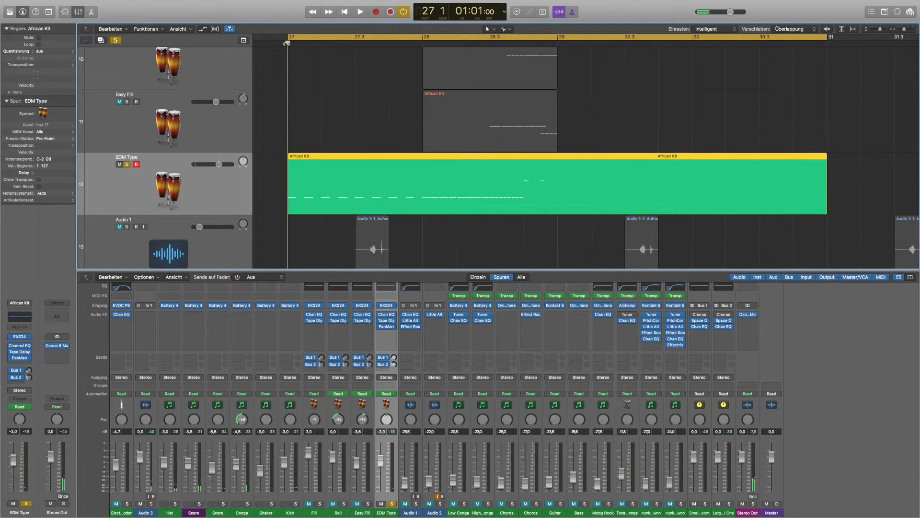
key(space)
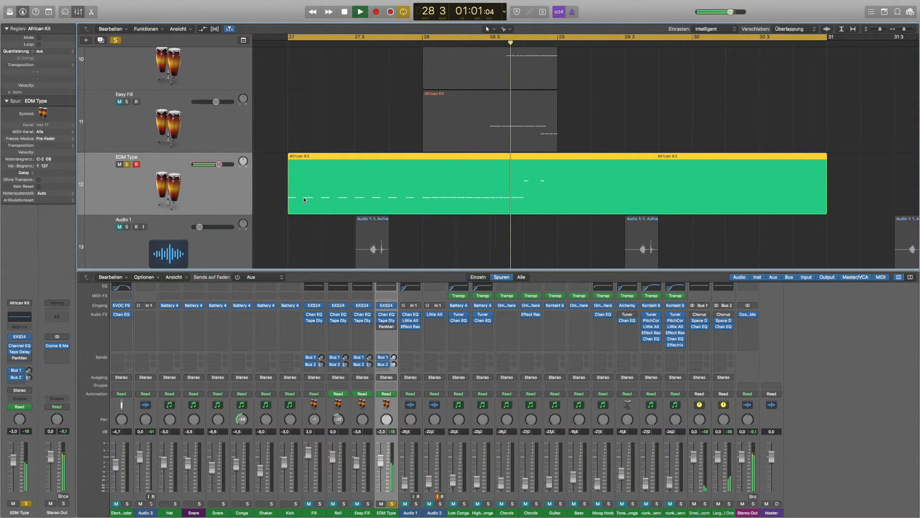
key(space)
- Open the EDM Type track's African Kit region in the piano roll and examine its notes from bar 27 onward
key(p)
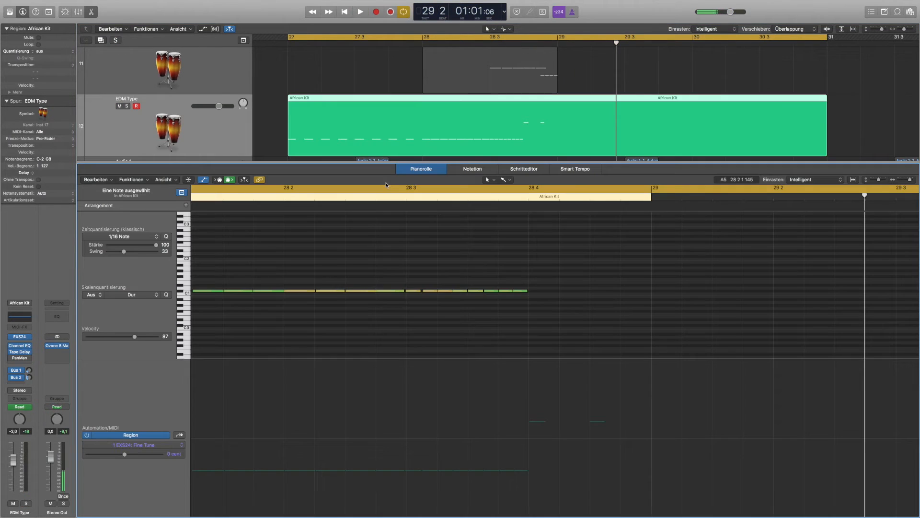
scroll(344, 268, left, 5)
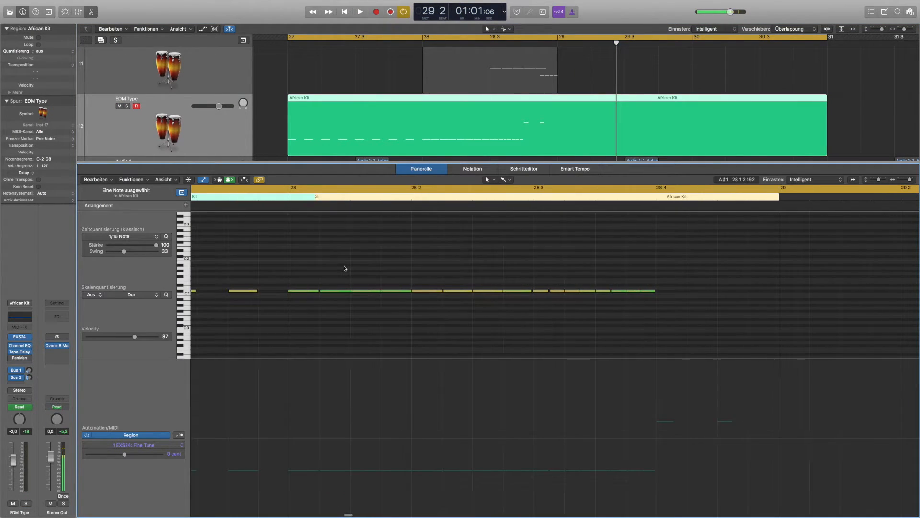
scroll(344, 266, down, 3)
scroll(344, 267, up, 2)
scroll(344, 267, down, 2)
scroll(345, 267, down, 3)
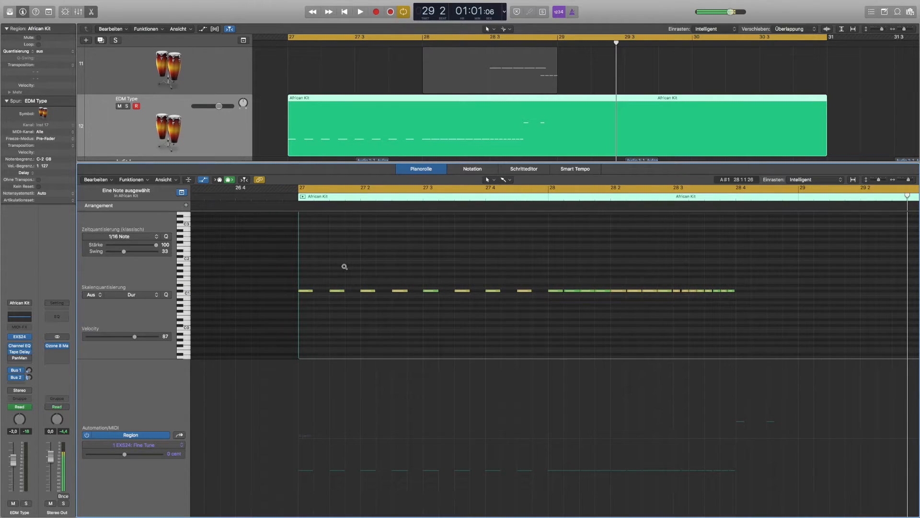
- Select the eight fastest closing notes of the EDM Type roll and examine them together with the velocity lane
scroll(344, 267, up, 3)
scroll(344, 268, left, 2)
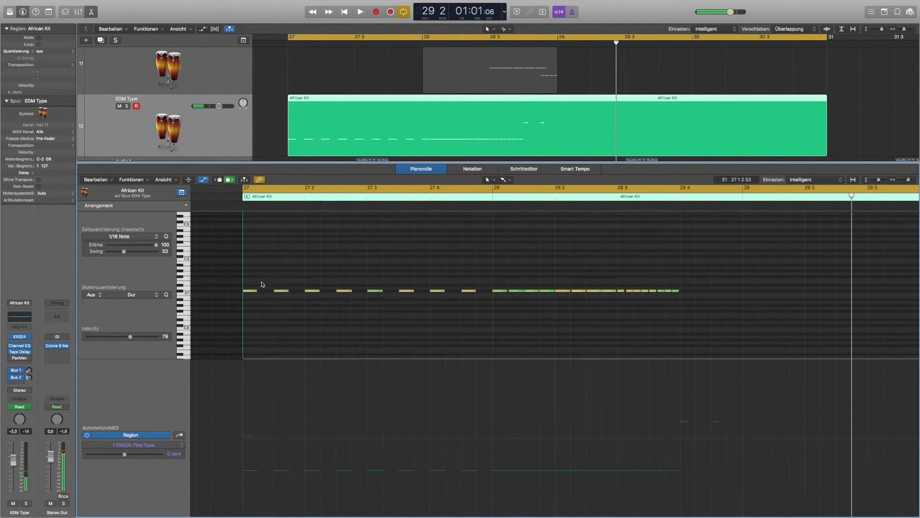
drag(250, 282, 636, 300)
scroll(475, 305, right, 2)
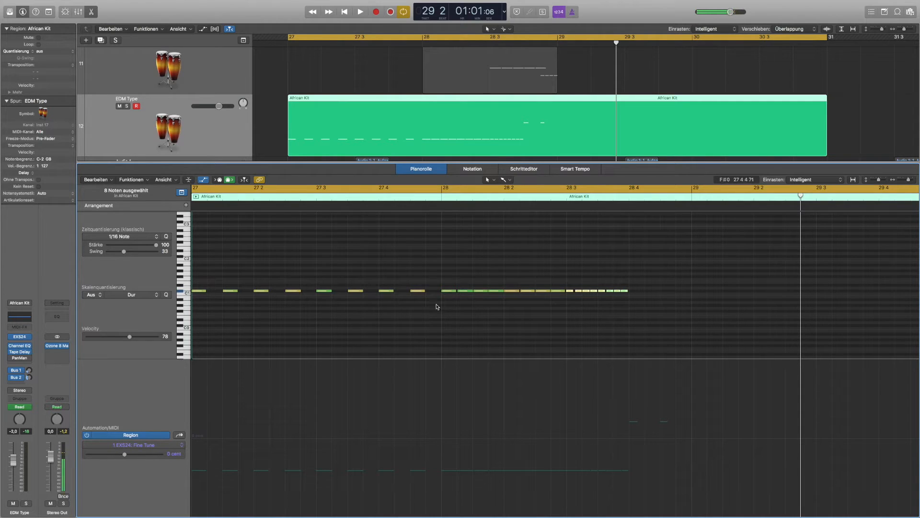
scroll(476, 415, left, 3)
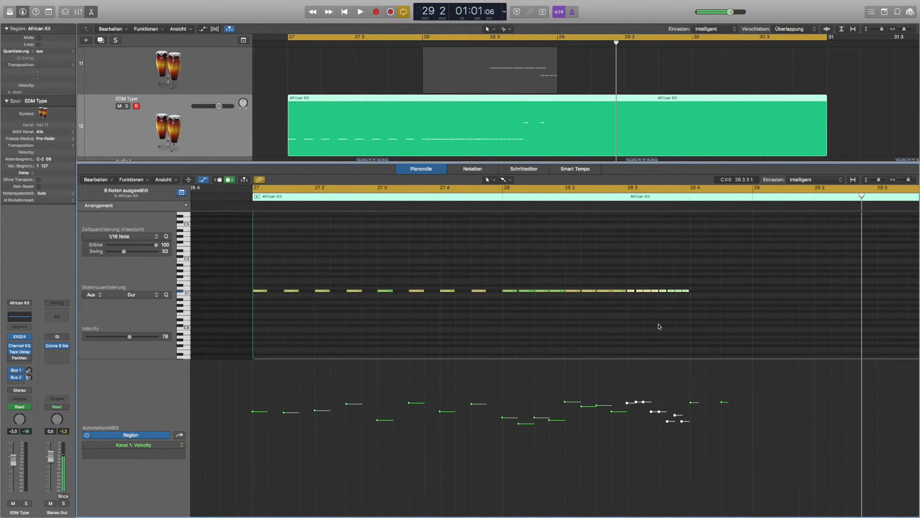
- Examine the two high notes that close the EDM Type fill
scroll(660, 326, down, 2)
scroll(659, 325, down, 3)
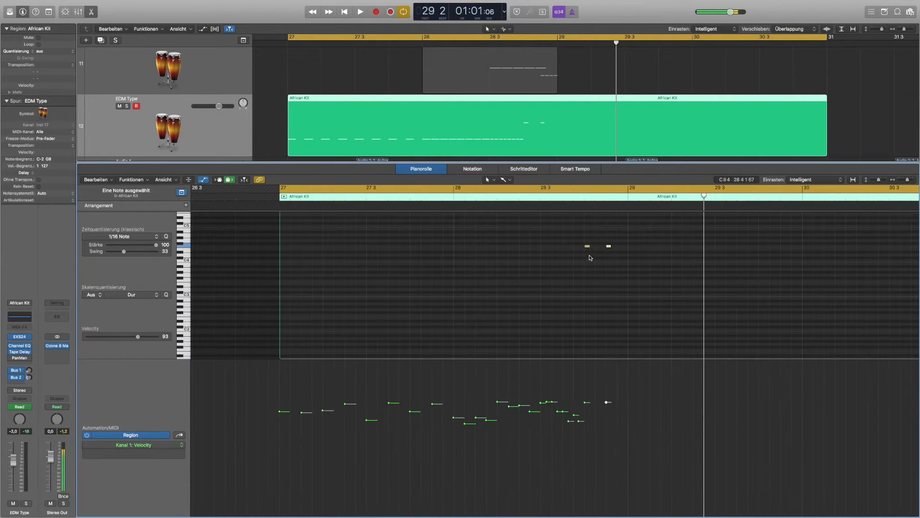
click(589, 247)
- Solo the EDM Type track and play its fill from bar 27, stopping after the fill ends
key(ctrl+s)
key(space)
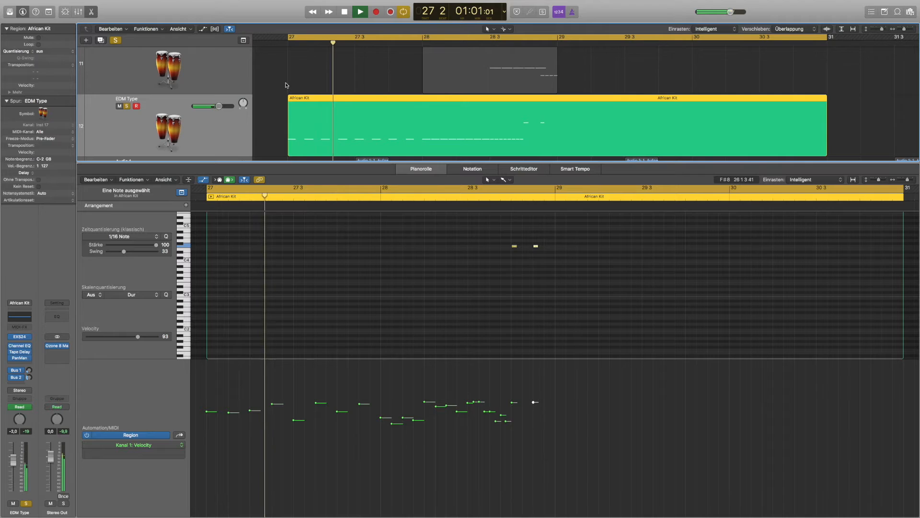
scroll(454, 305, down, 3)
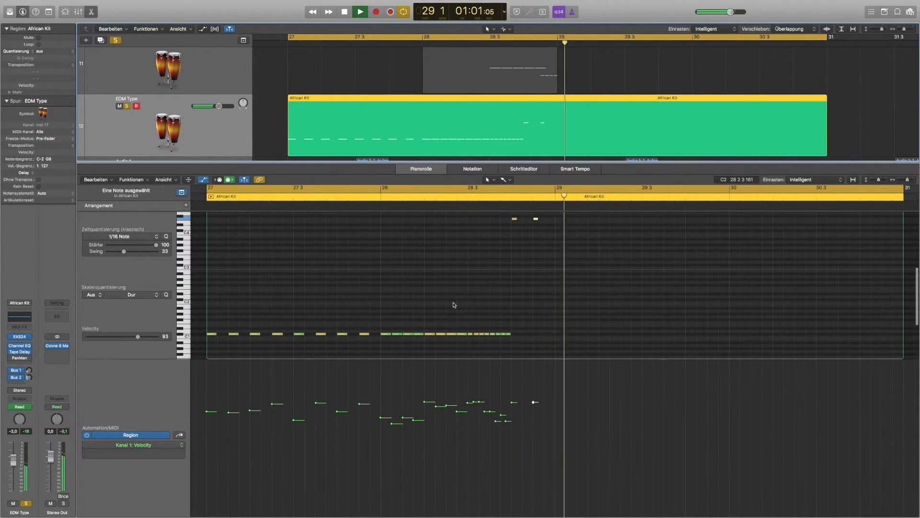
key(space)
- Show the mixer with the EDM Type track unsoloed and muted, then select and unmute the Fill track
key(x)
key(ctrl+s)
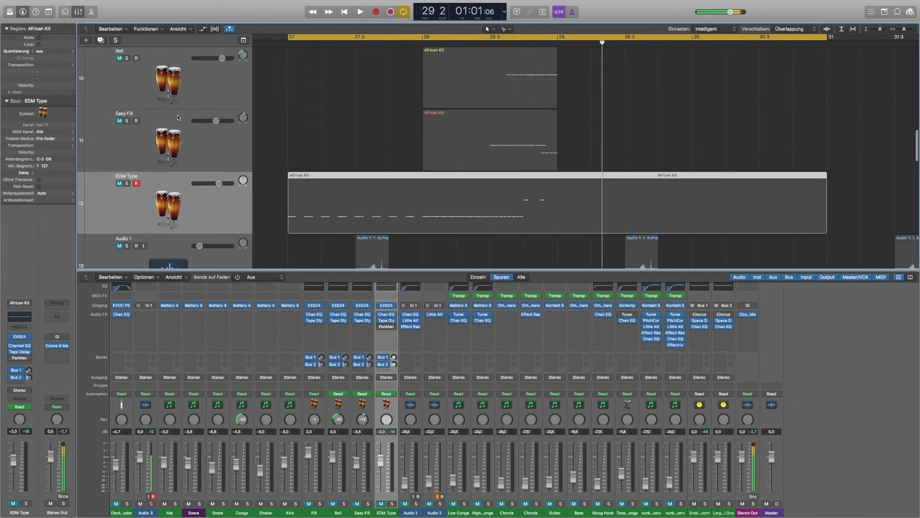
scroll(177, 117, up, 5)
click(148, 125)
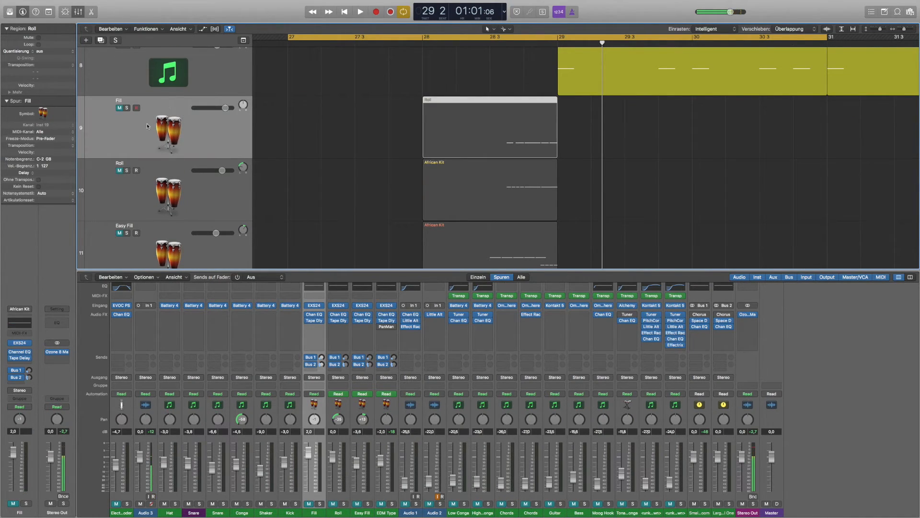
click(121, 109)
- Play the Fill track's passage from bar 28 in the mix, then solo the track and play it again
double_click(423, 43)
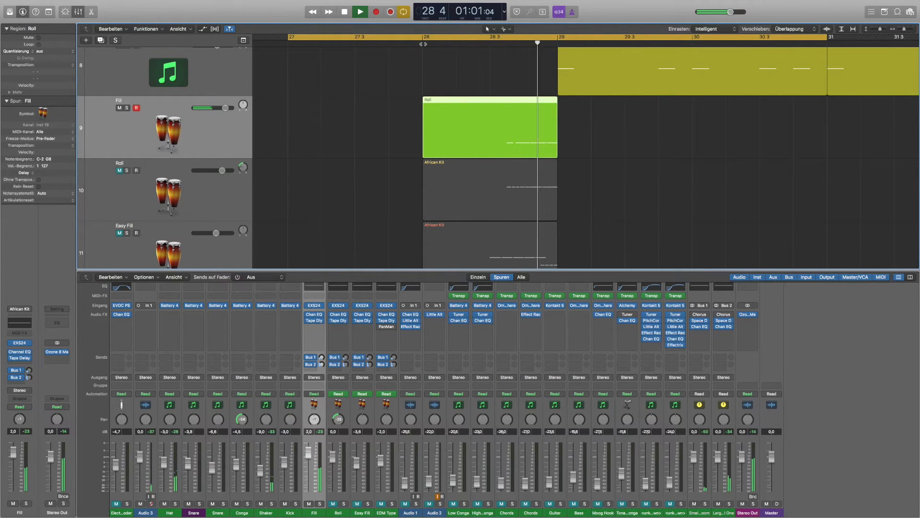
click(127, 107)
click(489, 44)
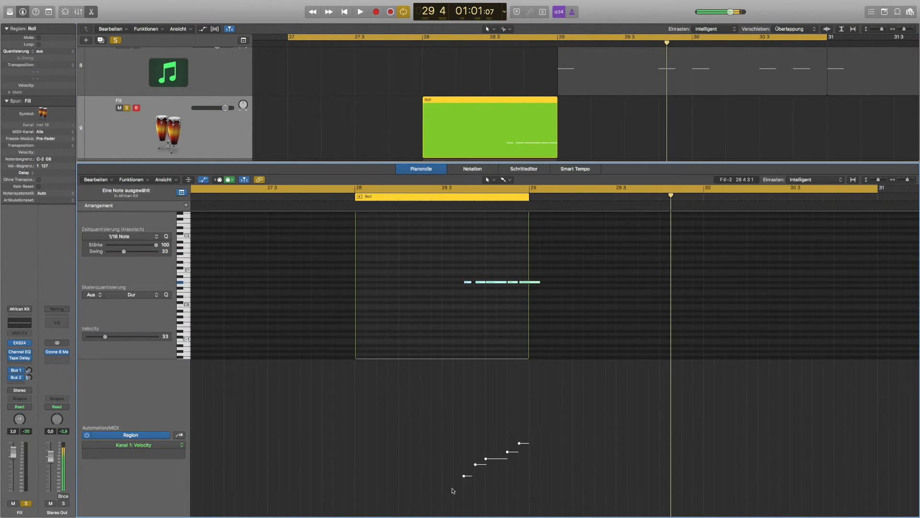
- Deselect the notes of the Fill track's Roll region and check its automation parameter list, keeping Velocity displayed
click(555, 319)
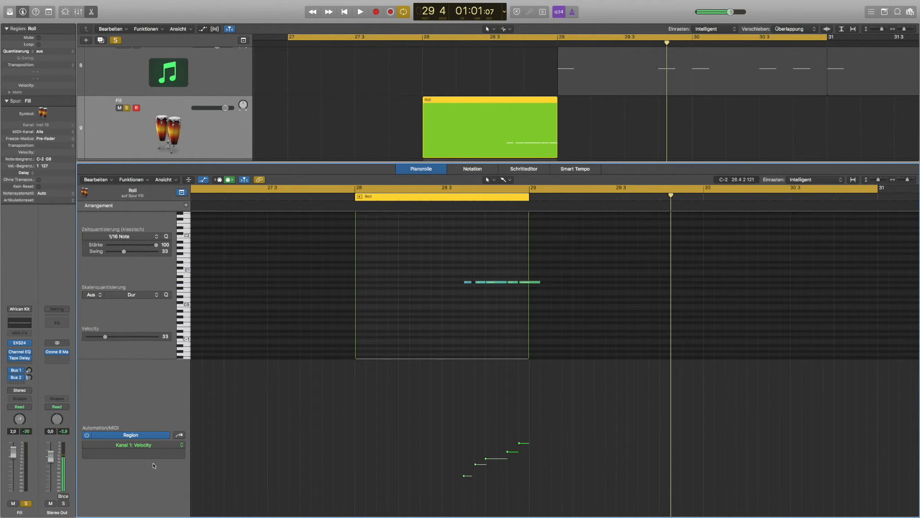
click(151, 445)
click(150, 445)
scroll(461, 281, down, 1)
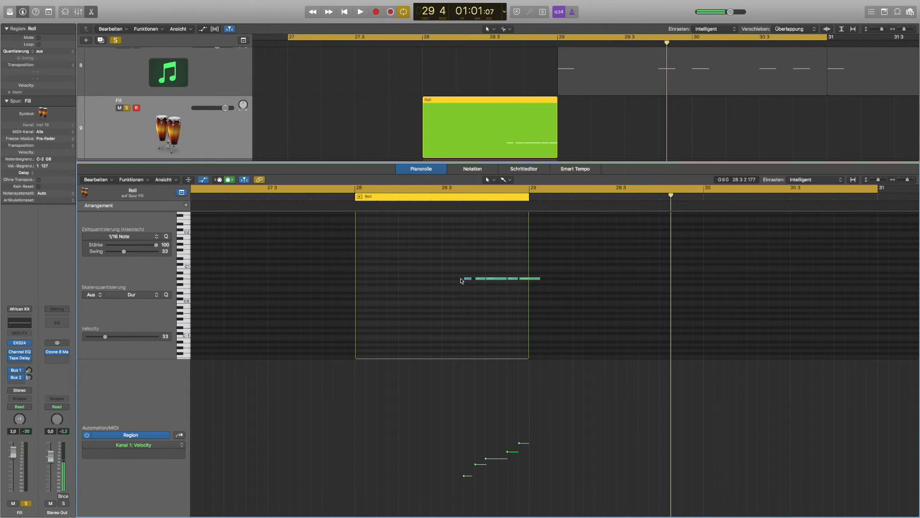
- Move all five notes of the Roll region down in pitch in two stages, playing the soloed fill after each
drag(450, 266, 563, 292)
mouse_move(469, 279)
mouse_down()
mouse_move(469, 267)
mouse_move(469, 292)
mouse_up()
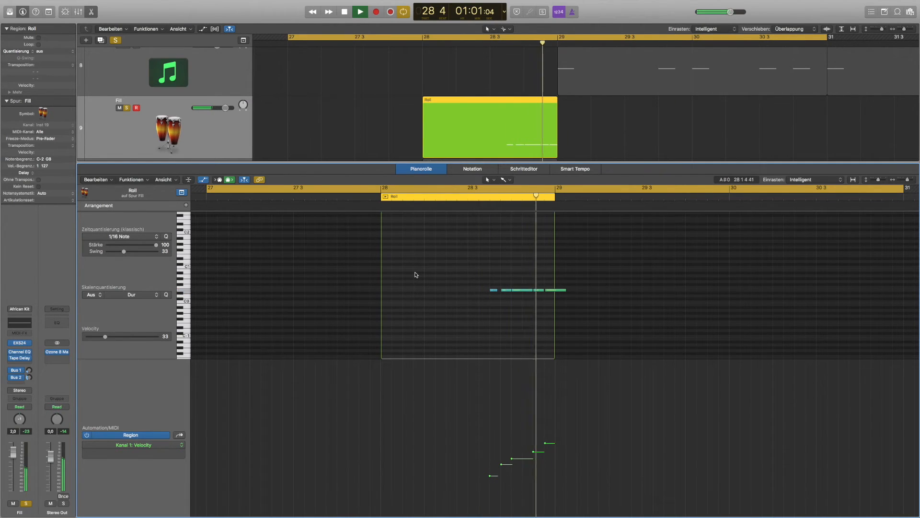
key(space)
drag(479, 282, 553, 303)
click(348, 91)
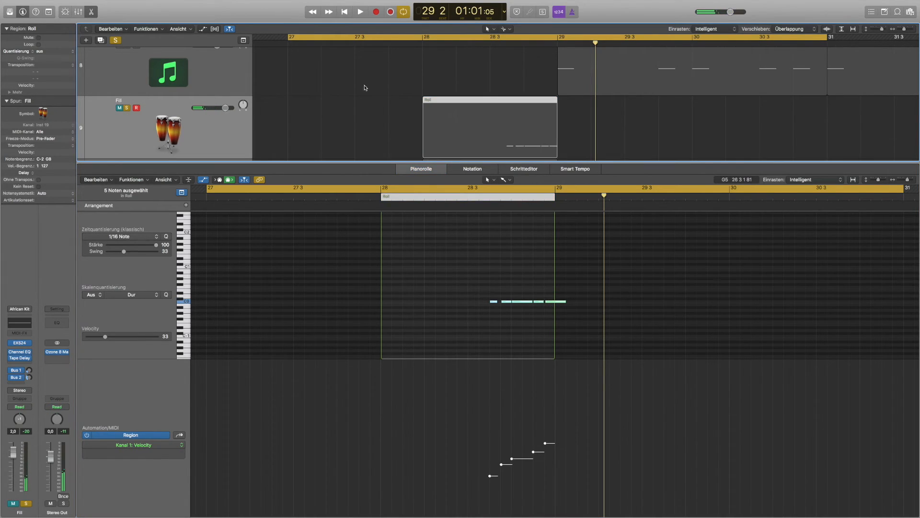
- Unsolo the Fill track and play the lowered fill with the full mix, stopping near the end of bar 30
click(127, 109)
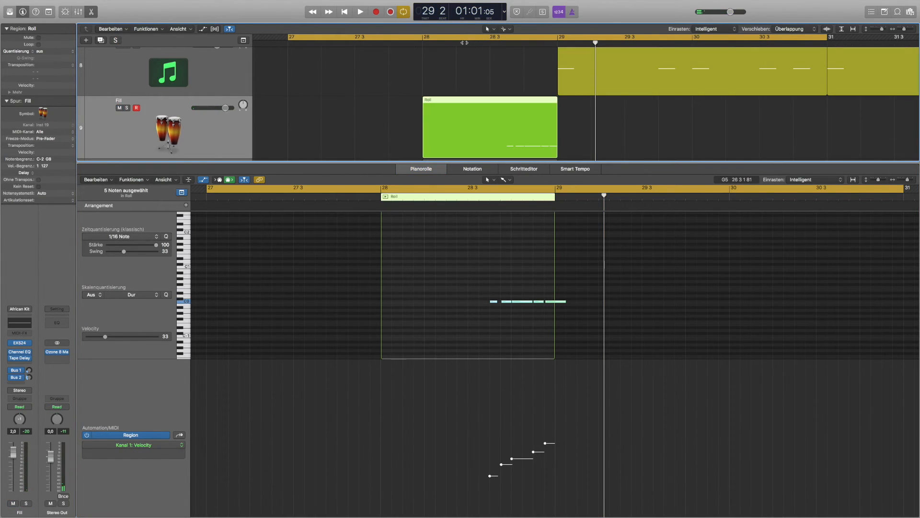
key(shift+space)
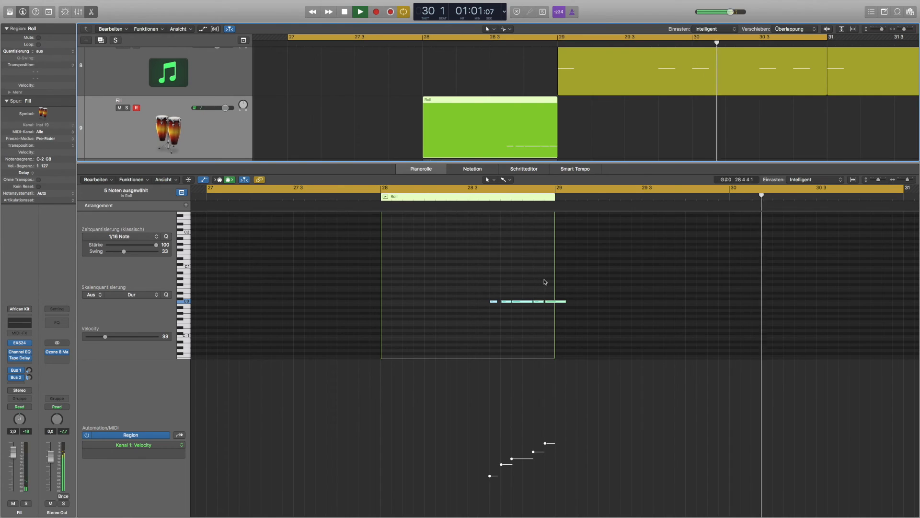
key(space)
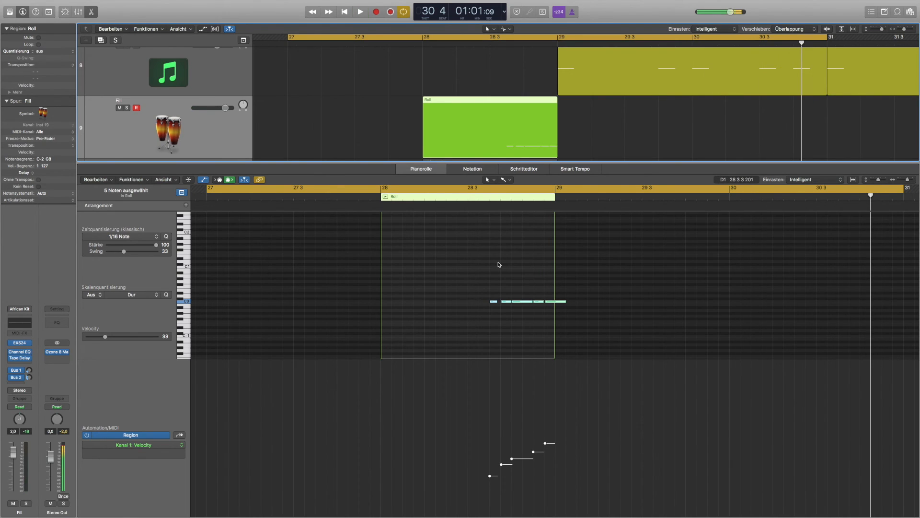